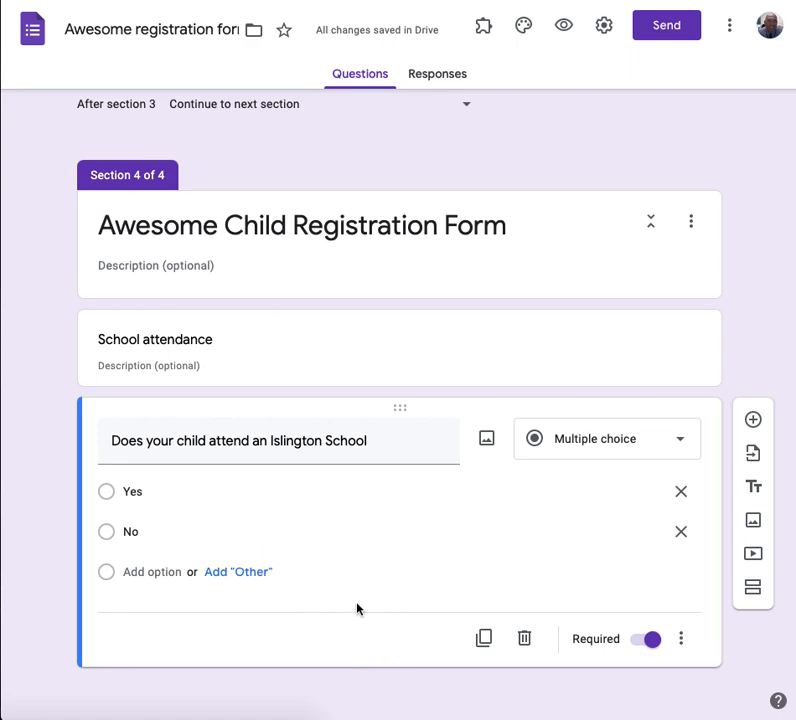
Add a new section after section 4 and title it "Awesome Child Registration Form"
{"action": "left_click", "coordinate": [753, 589]}
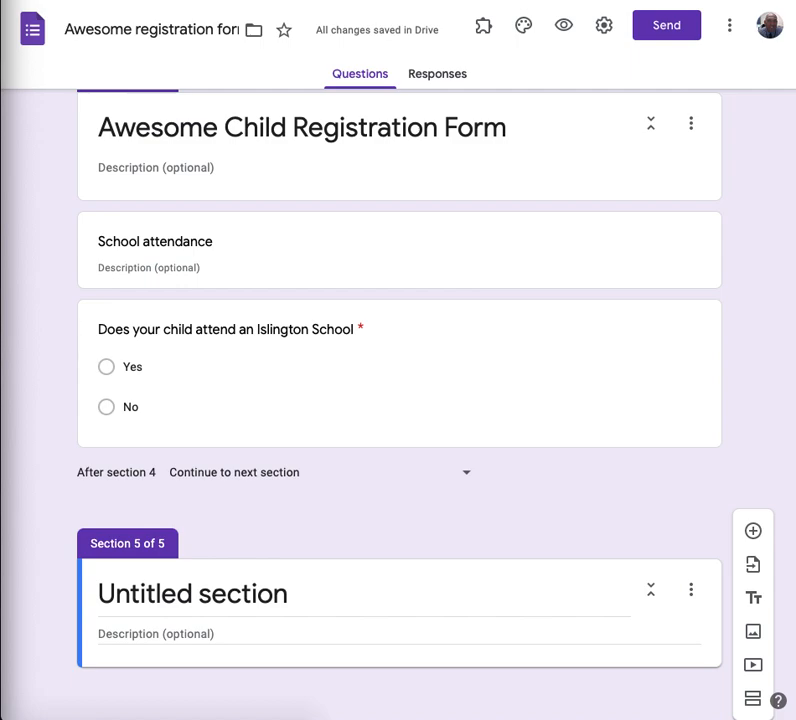
{"action": "left_click", "coordinate": [216, 591]}
{"action": "type", "text": "Awesome Child Registration Form"}
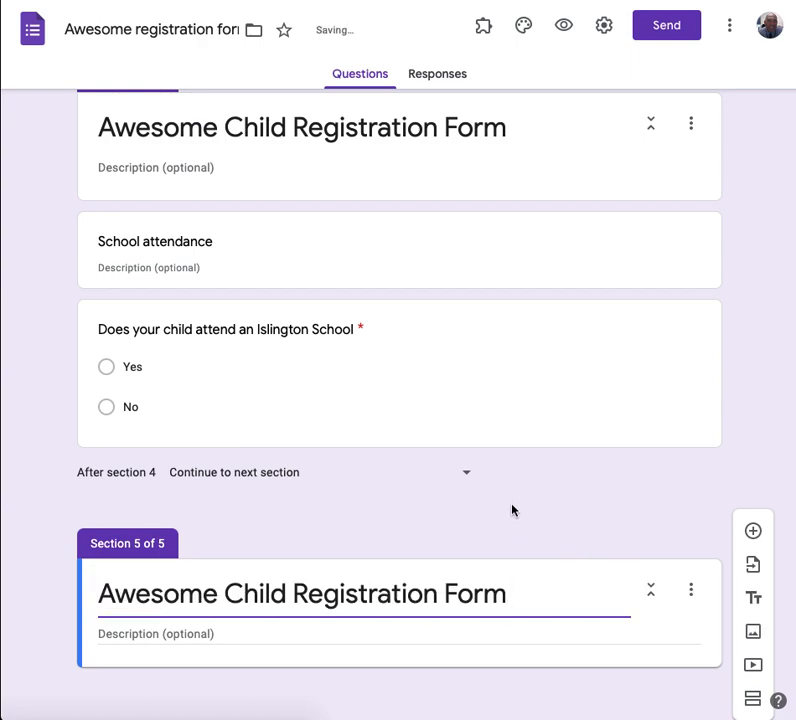
Add a title block "Parent/carer contact details (that's you)" with a PLEASE NOTE description permitting both parents/carers playground pick-up unless court-order evidence restricts access
{"action": "left_click", "coordinate": [758, 604]}
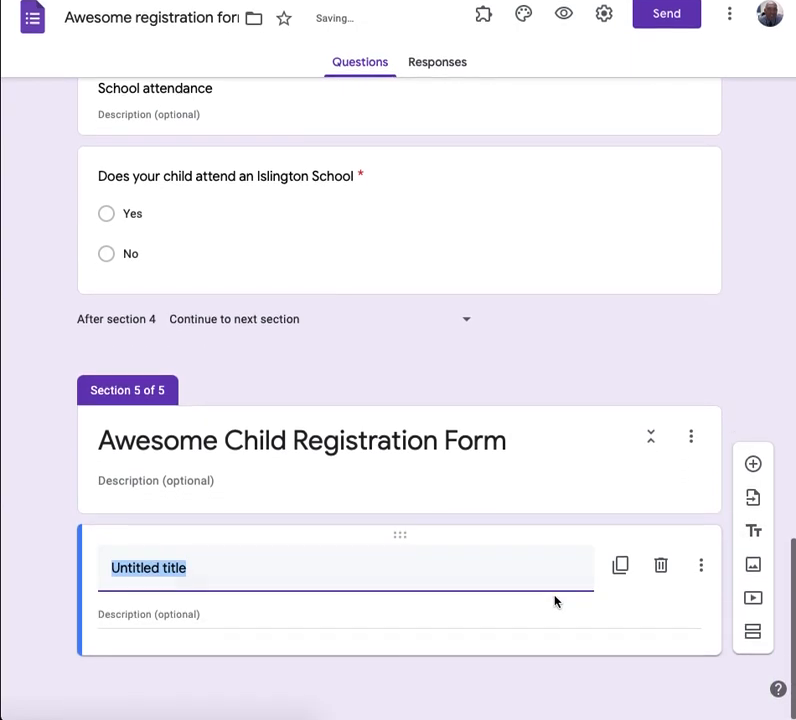
{"action": "left_click", "coordinate": [2, 450]}
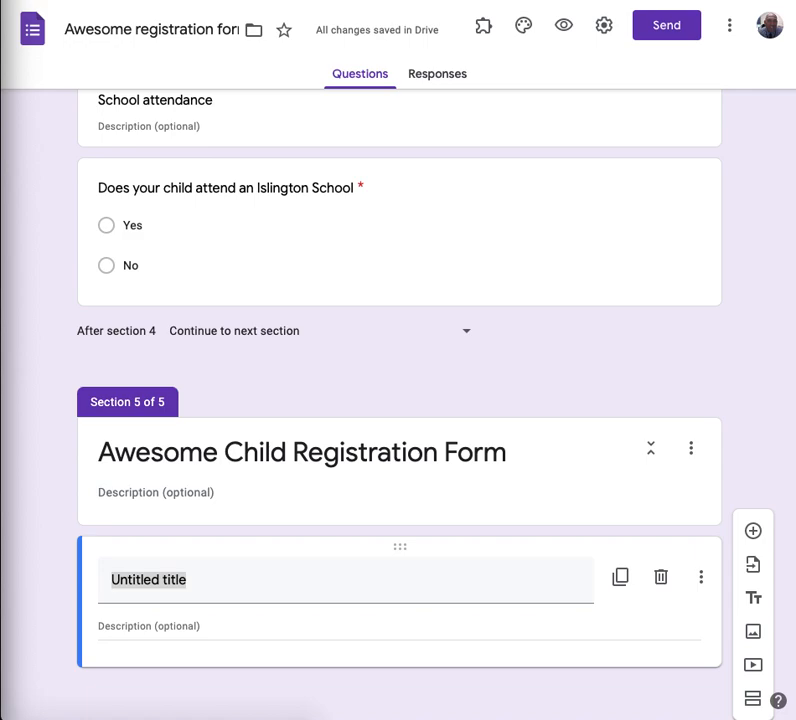
{"action": "left_click", "coordinate": [172, 578]}
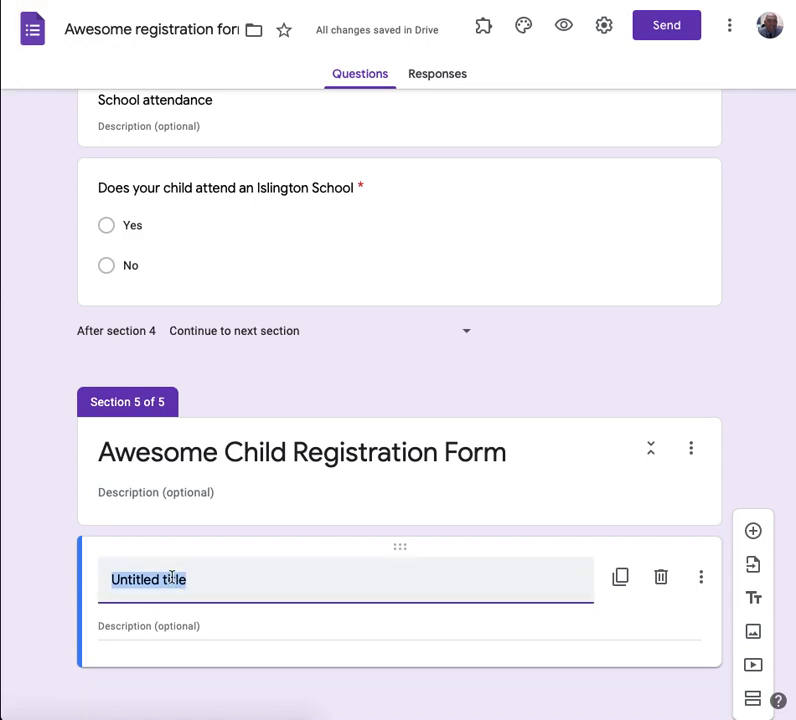
{"action": "type", "text": "Parent/carer contact details (that's you)"}
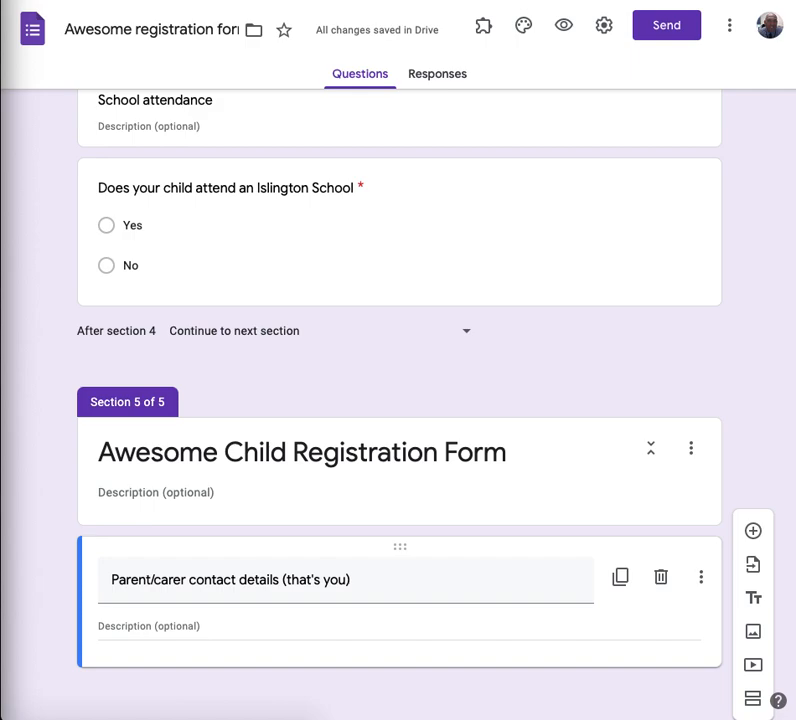
{"action": "left_click", "coordinate": [122, 625]}
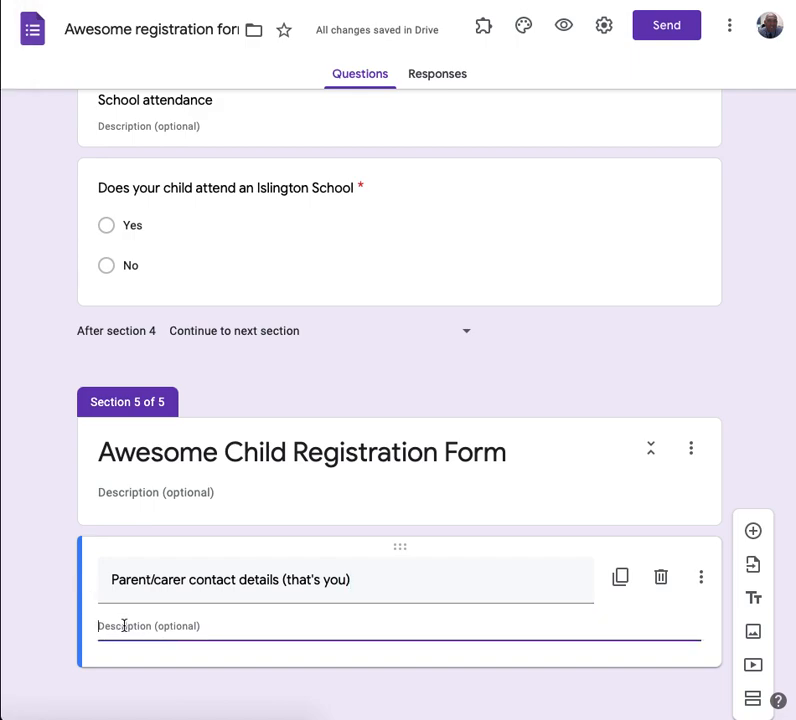
{"action": "type", "text": "PLEASE NOTE: Both parents/carers will be permitted to pick up the child/young person from the playground unless evidence of a court order has been provided that restricts access to the child/young person by a parent/carer."}
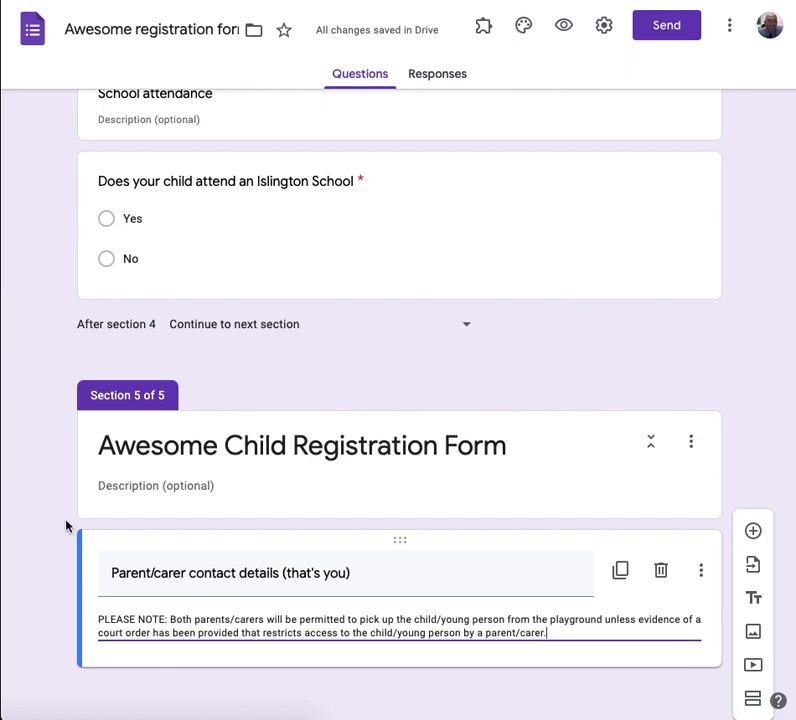
Add a required short-answer question "Name" below the parent/carer contact details title
{"action": "left_click", "coordinate": [756, 537]}
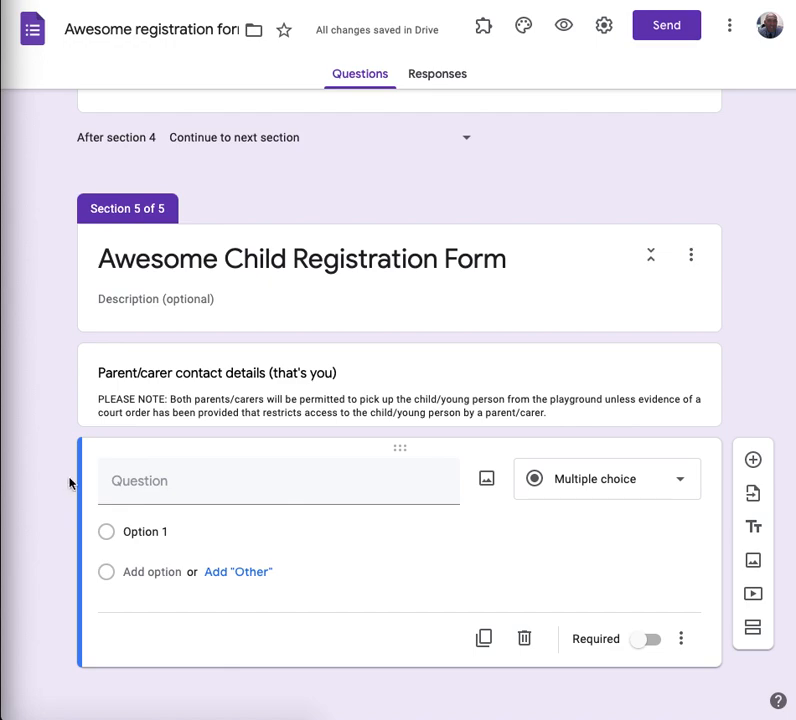
{"action": "left_click", "coordinate": [112, 481]}
{"action": "type", "text": "Name"}
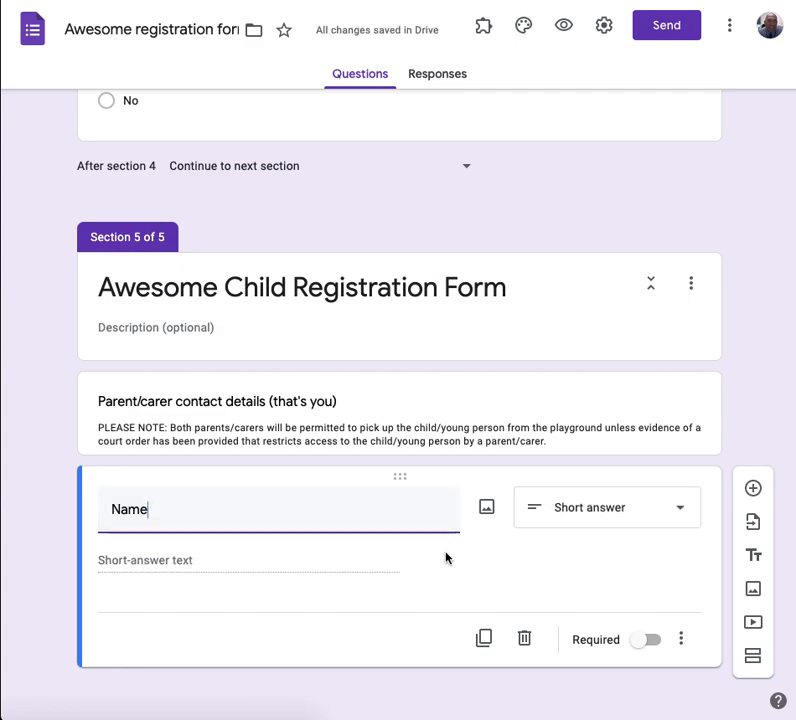
{"action": "left_click", "coordinate": [652, 642]}
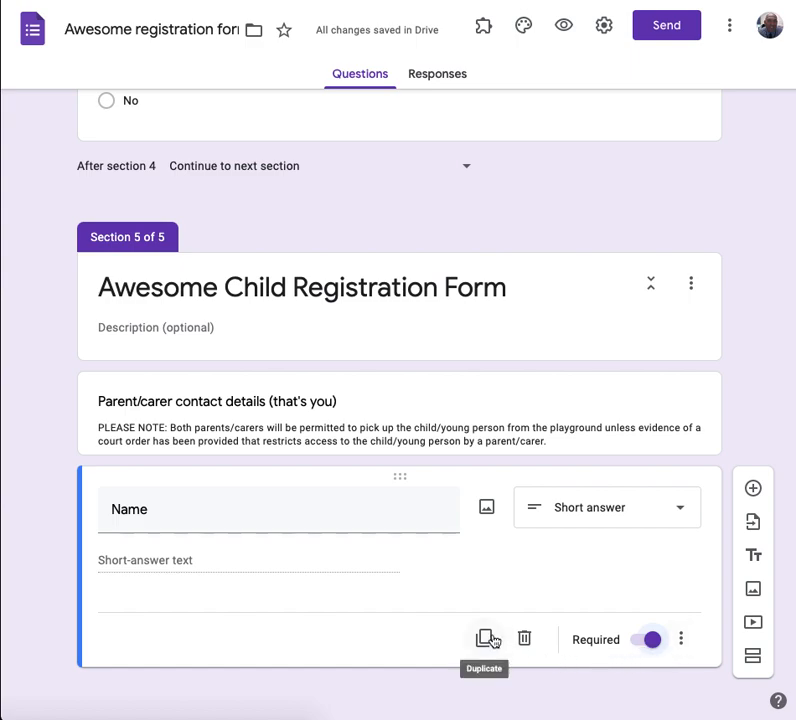
Add a question "Contact Phone Number(s)" below Name, with Short answer as its type
{"action": "left_click", "coordinate": [753, 488]}
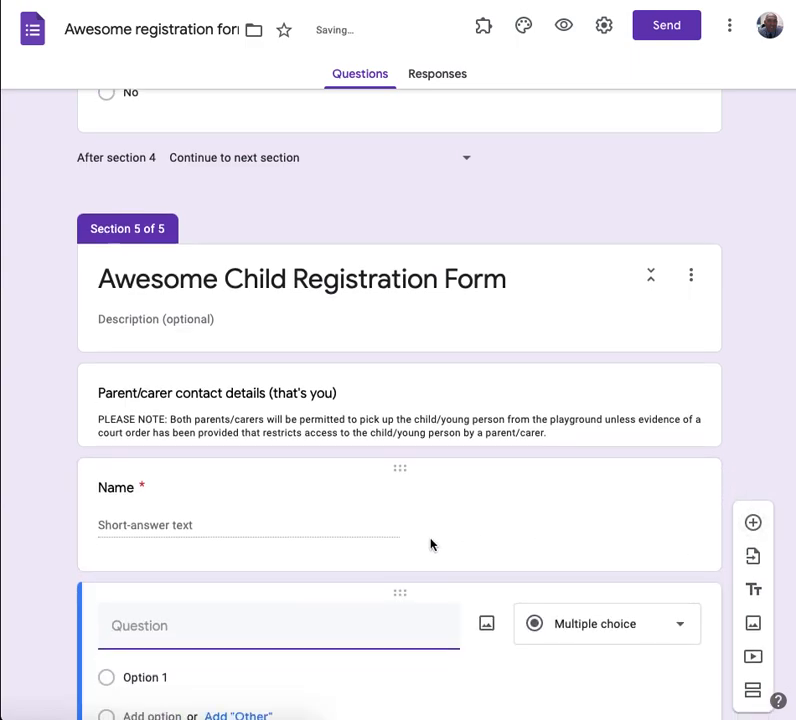
{"action": "key", "text": "super+Tab"}
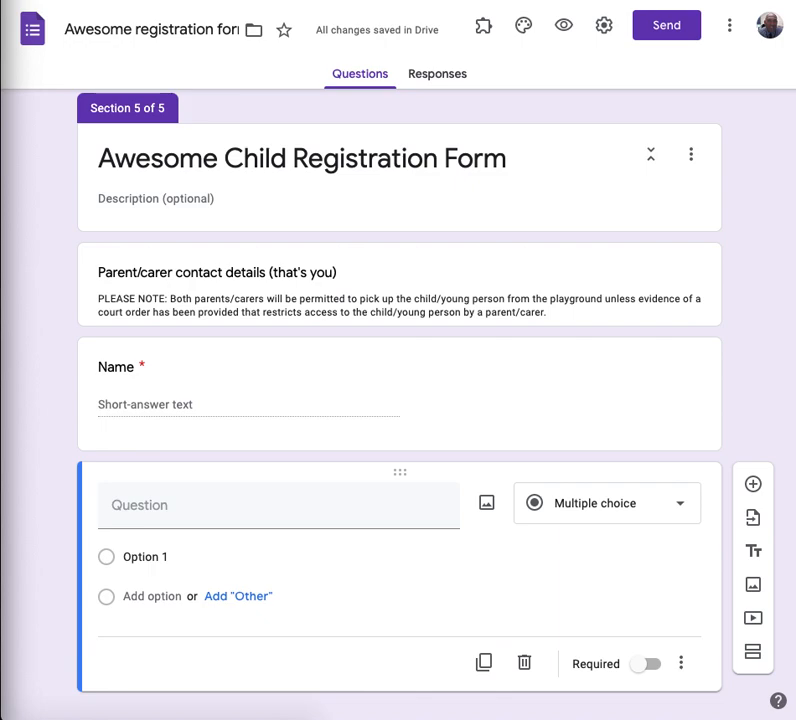
{"action": "left_click", "coordinate": [167, 506]}
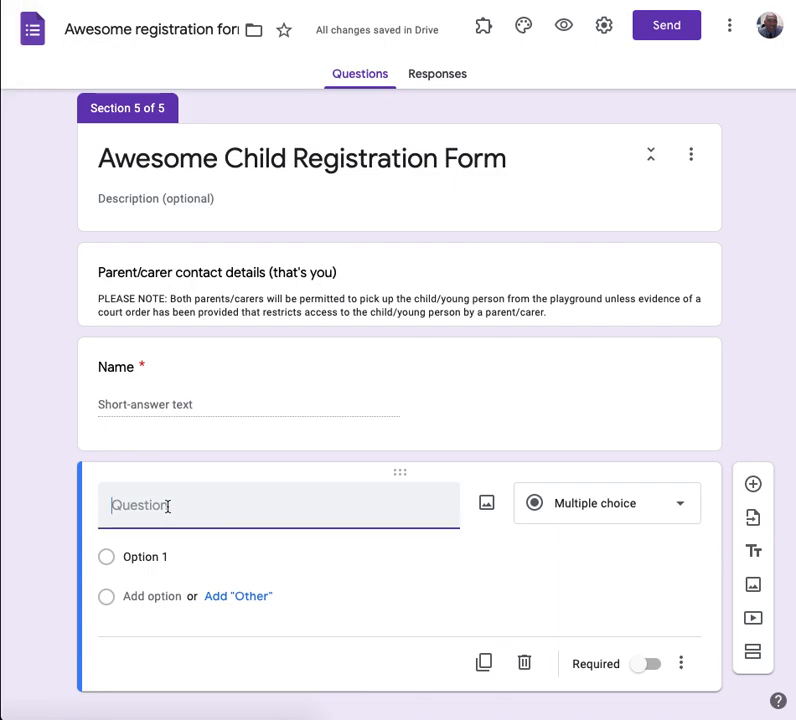
{"action": "type", "text": "Contact Phone Number(s)"}
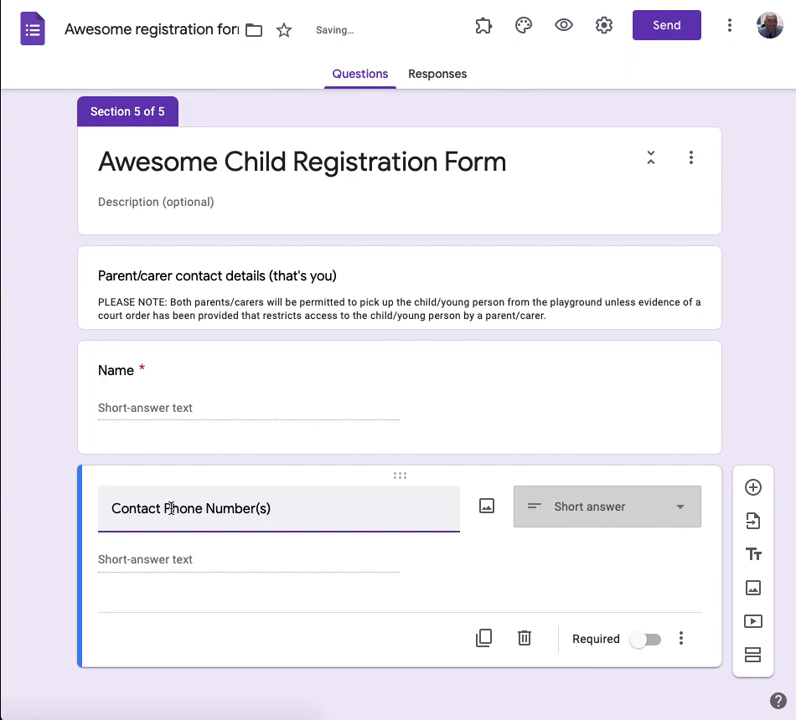
{"action": "left_click", "coordinate": [682, 516]}
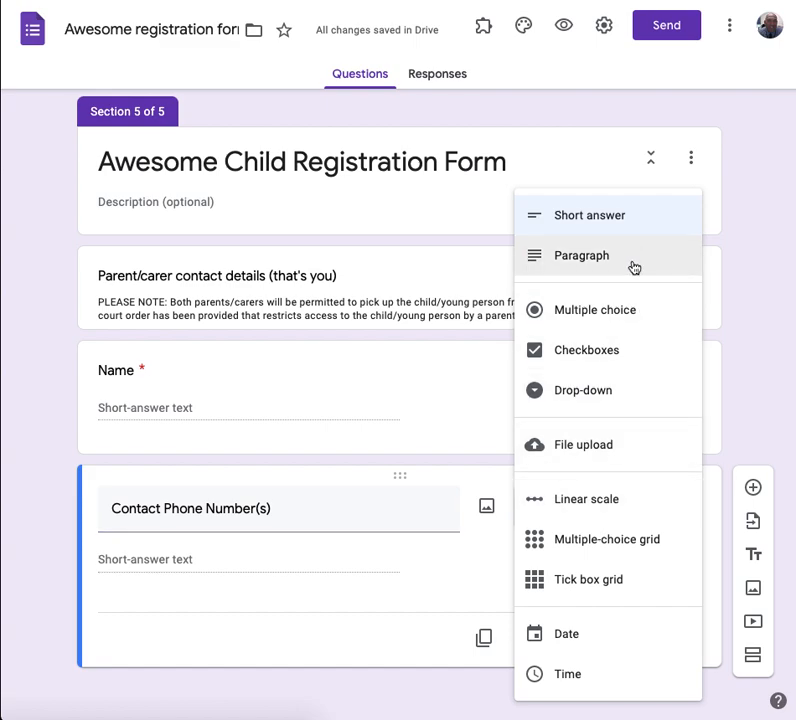
{"action": "left_click", "coordinate": [640, 220]}
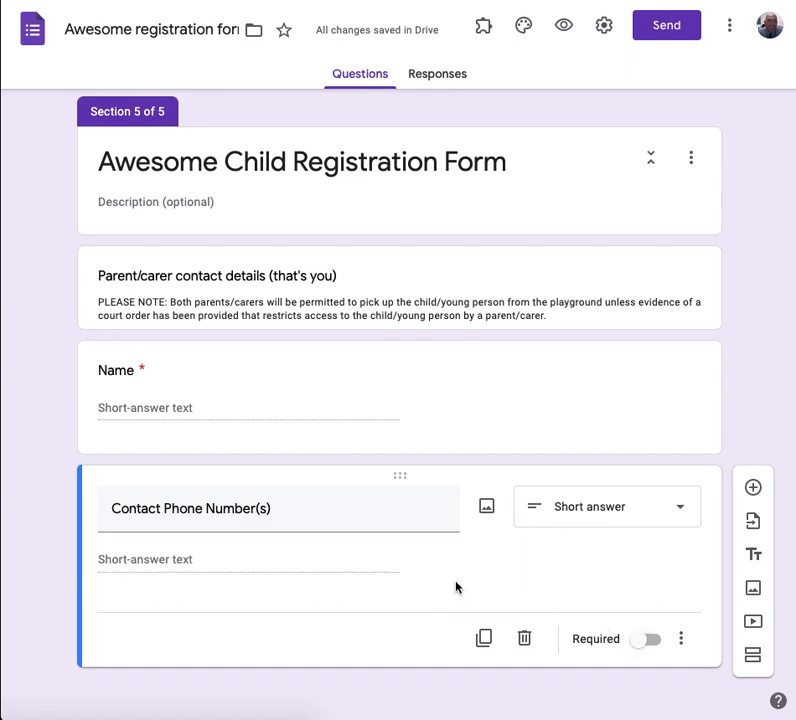
Add response validation Number, Is number to the Contact Phone Number(s) question and make it required
{"action": "left_click", "coordinate": [682, 640]}
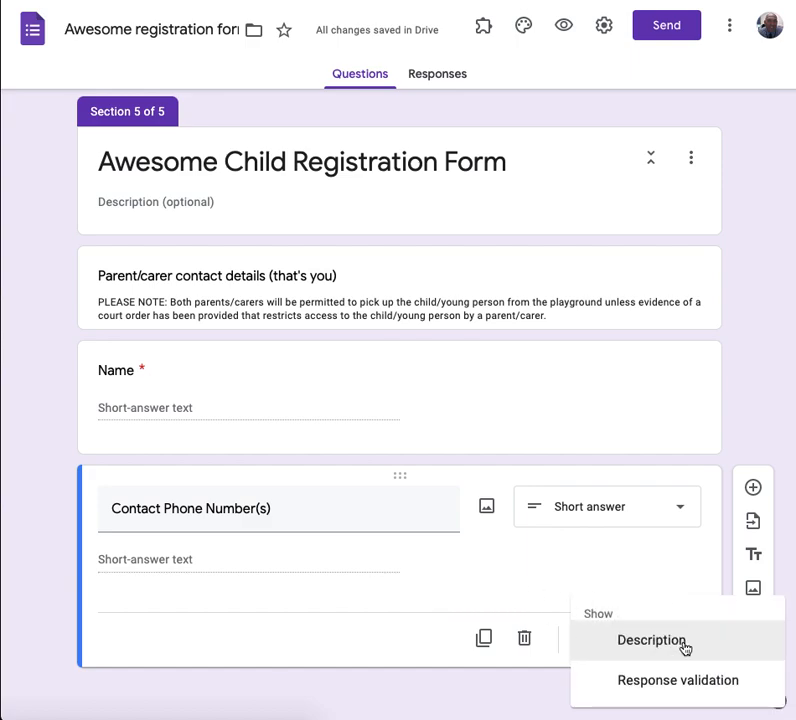
{"action": "left_click", "coordinate": [678, 681]}
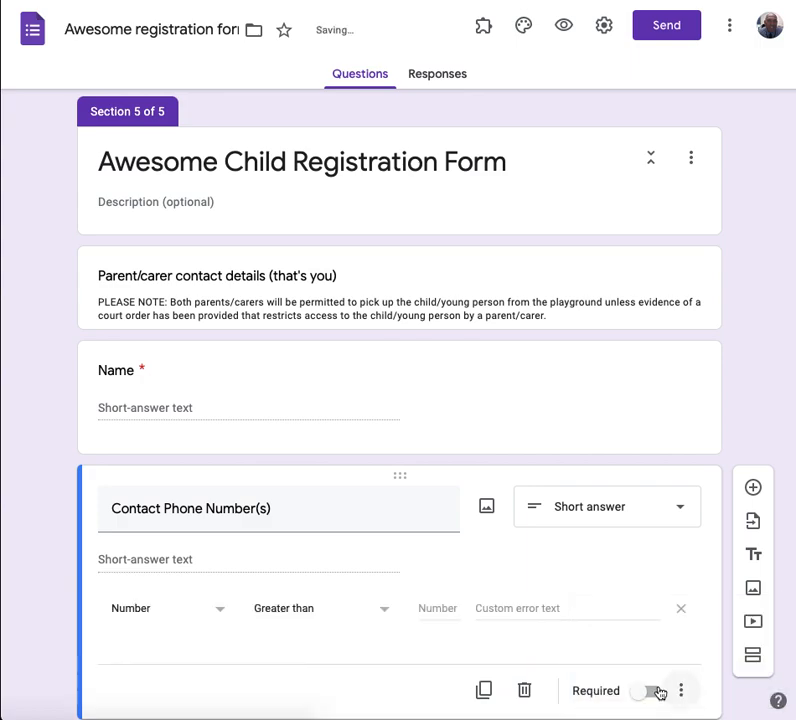
{"action": "scroll", "coordinate": [435, 643], "scroll_direction": "down", "scroll_amount": 1}
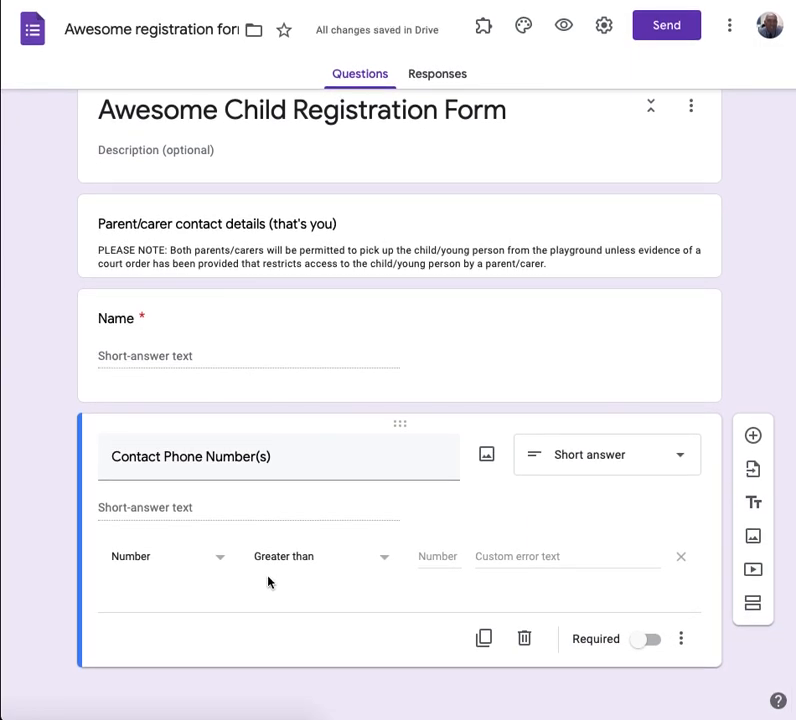
{"action": "left_click", "coordinate": [388, 566]}
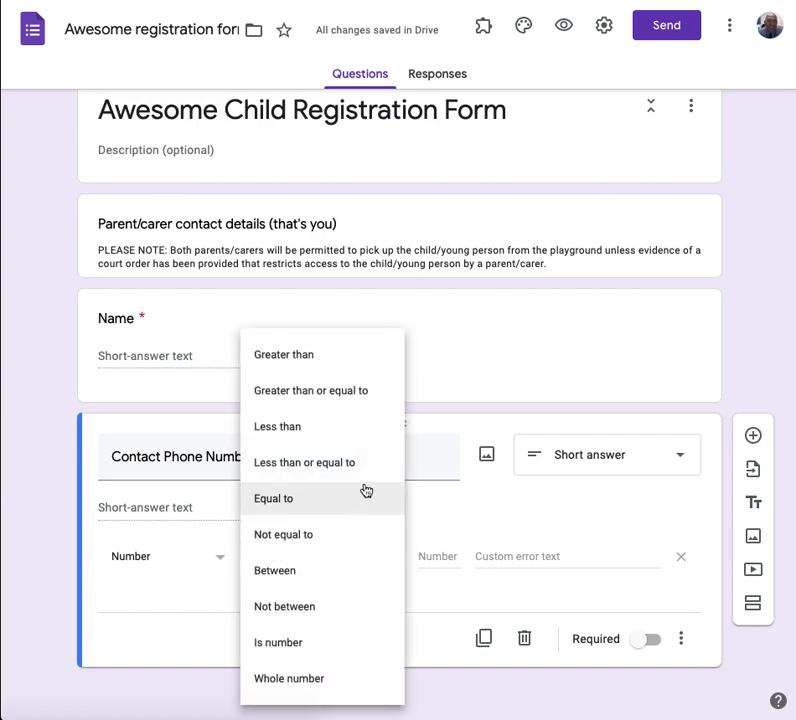
{"action": "left_click", "coordinate": [299, 647]}
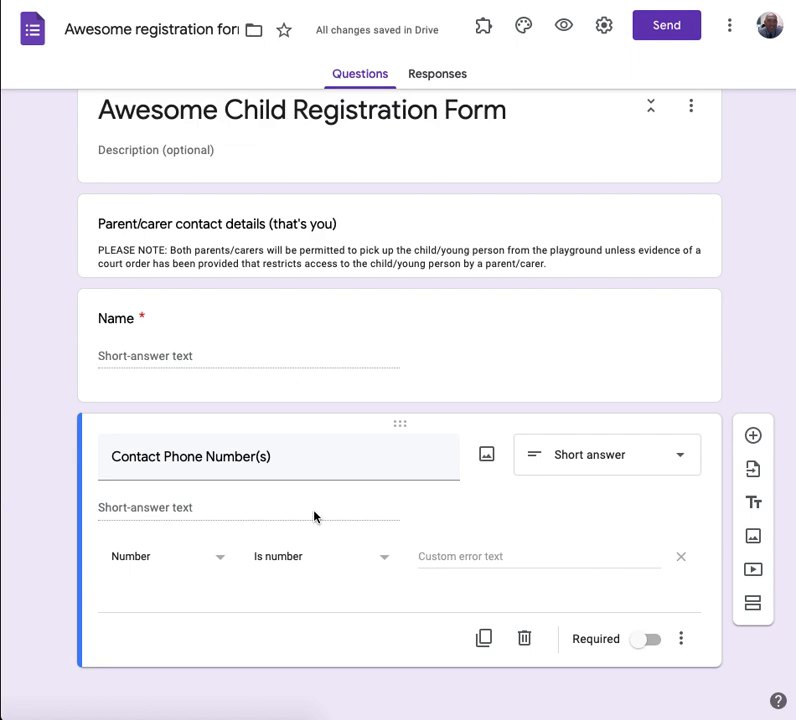
{"action": "left_click", "coordinate": [652, 639]}
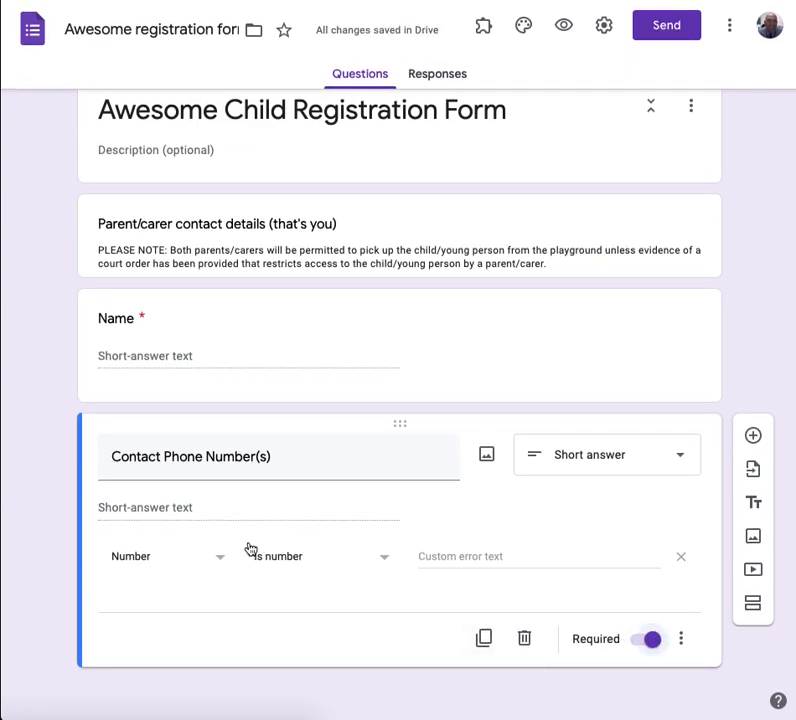
{"action": "left_click", "coordinate": [683, 645]}
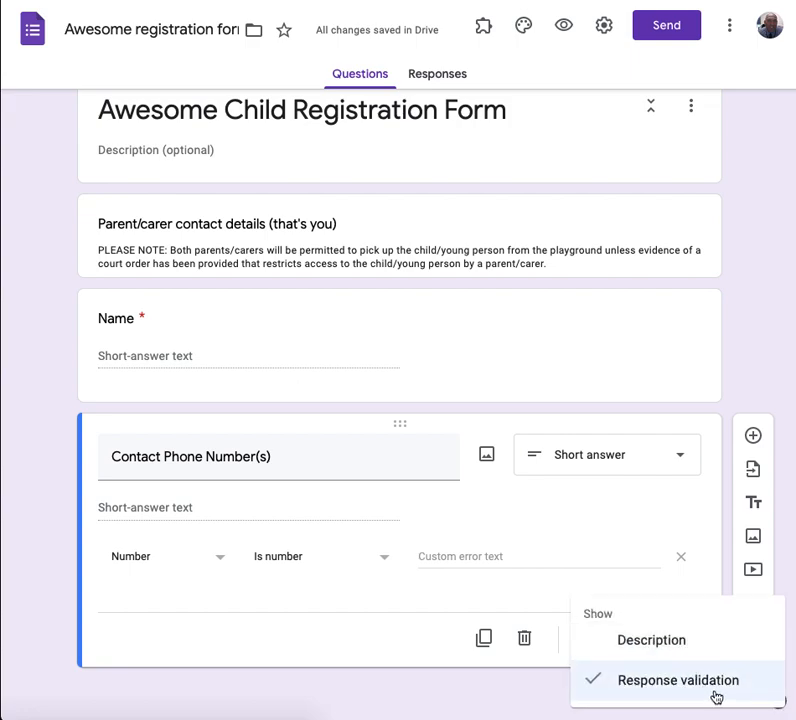
{"action": "left_click", "coordinate": [309, 596]}
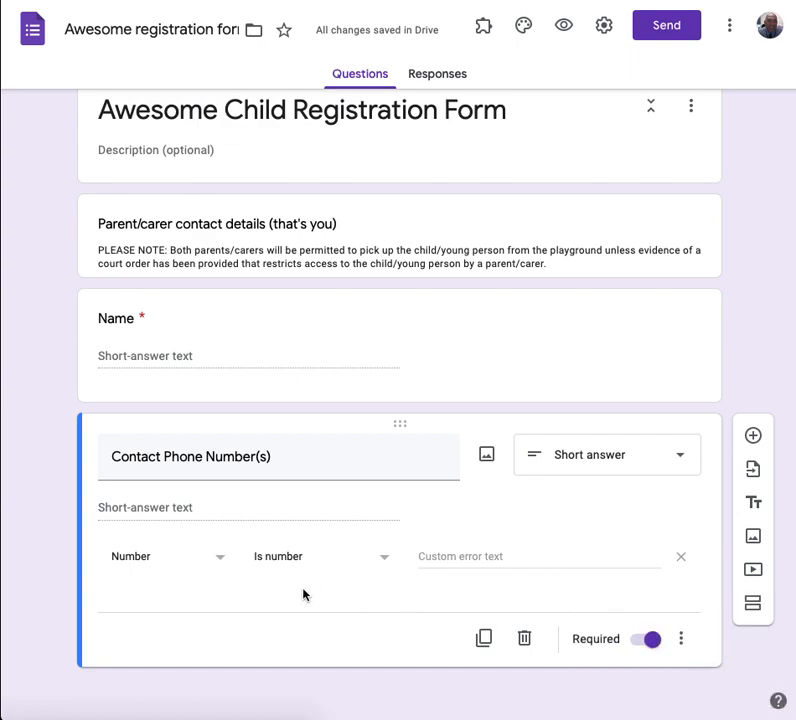
{"action": "left_click", "coordinate": [221, 560]}
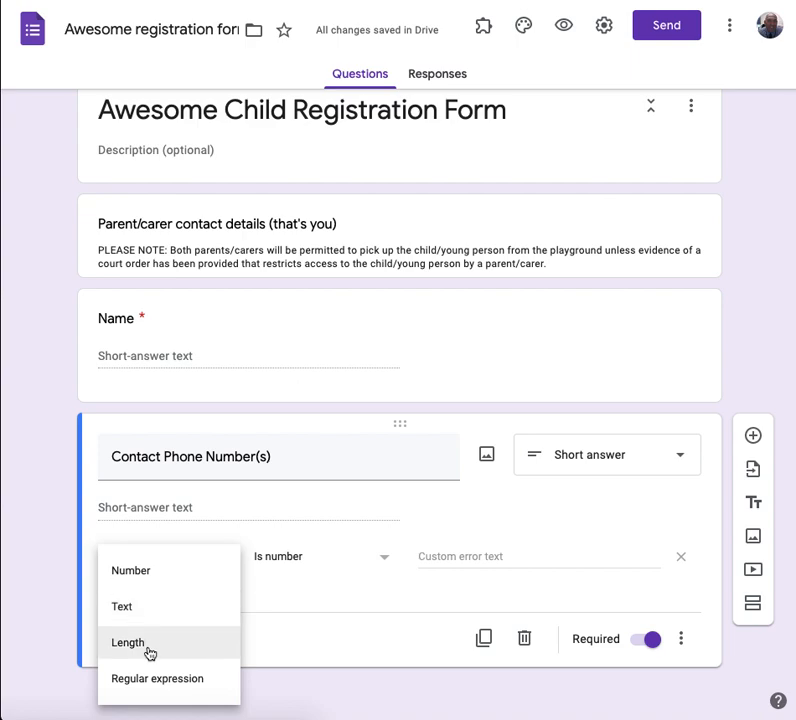
{"action": "left_click", "coordinate": [381, 563]}
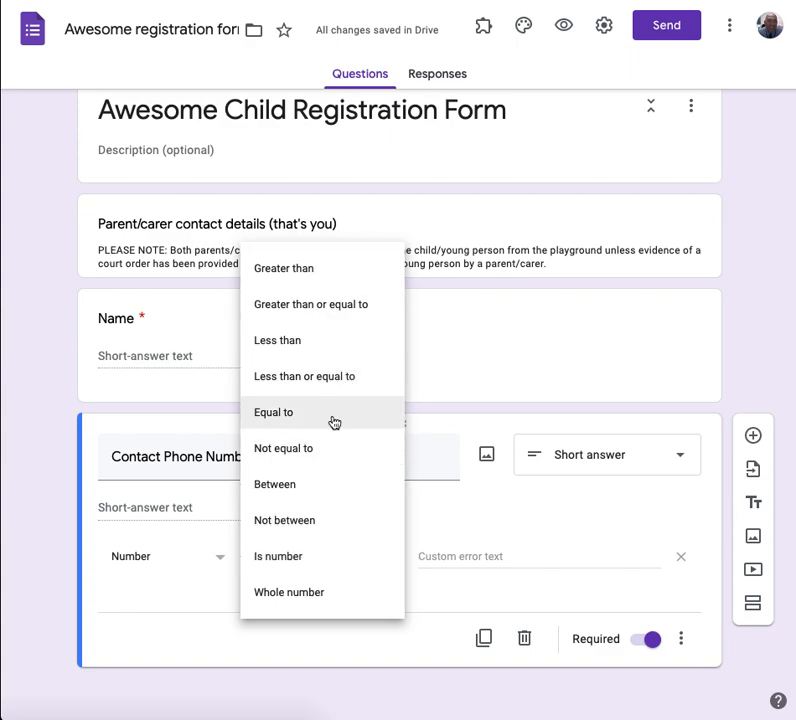
{"action": "left_click", "coordinate": [320, 648]}
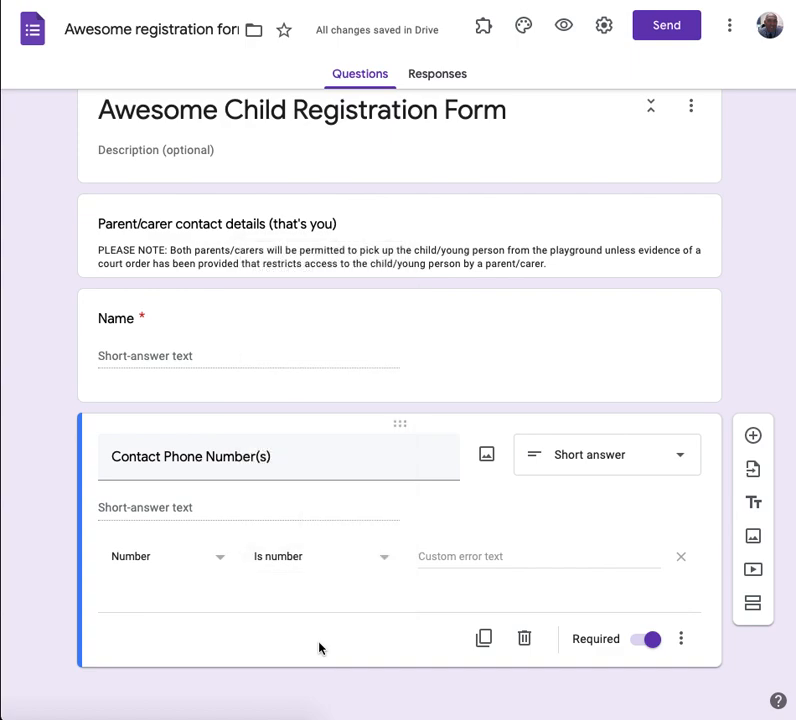
Add a question "Address (if different from child's)" below the phone number question and set its type to Paragraph
{"action": "left_click", "coordinate": [755, 443]}
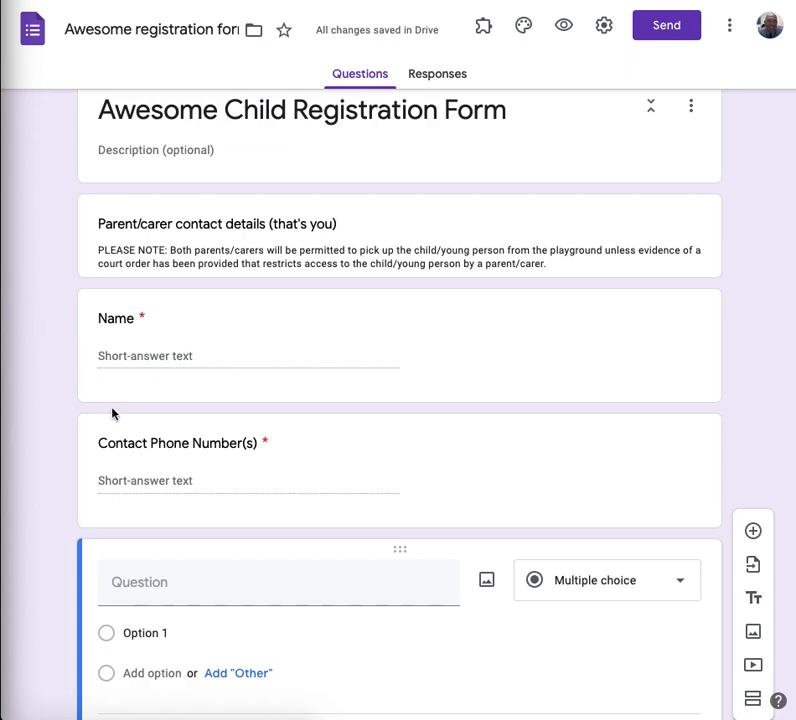
{"action": "left_click", "coordinate": [118, 582]}
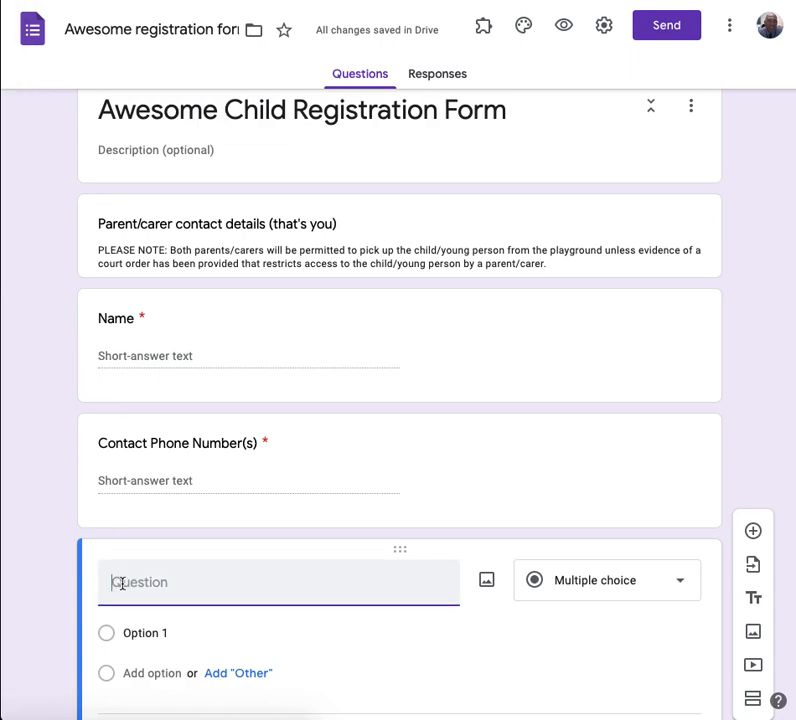
{"action": "type", "text": "Address (if different from child's)"}
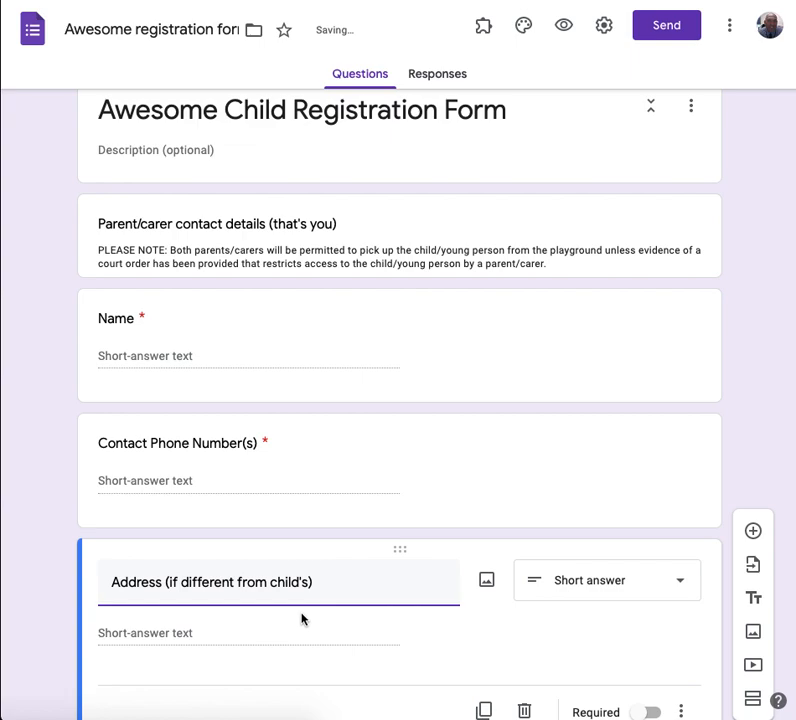
{"action": "left_click", "coordinate": [680, 587]}
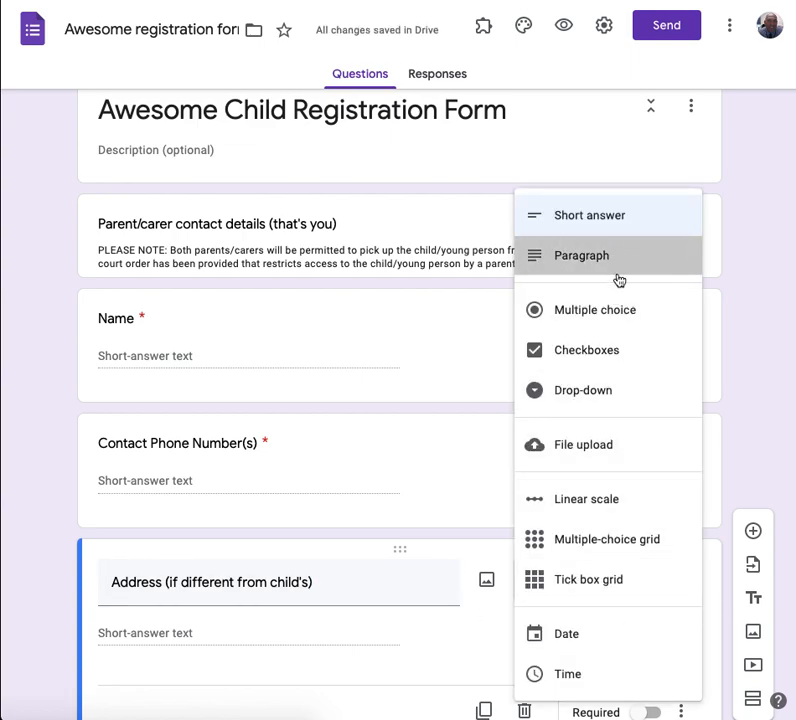
{"action": "left_click", "coordinate": [619, 260]}
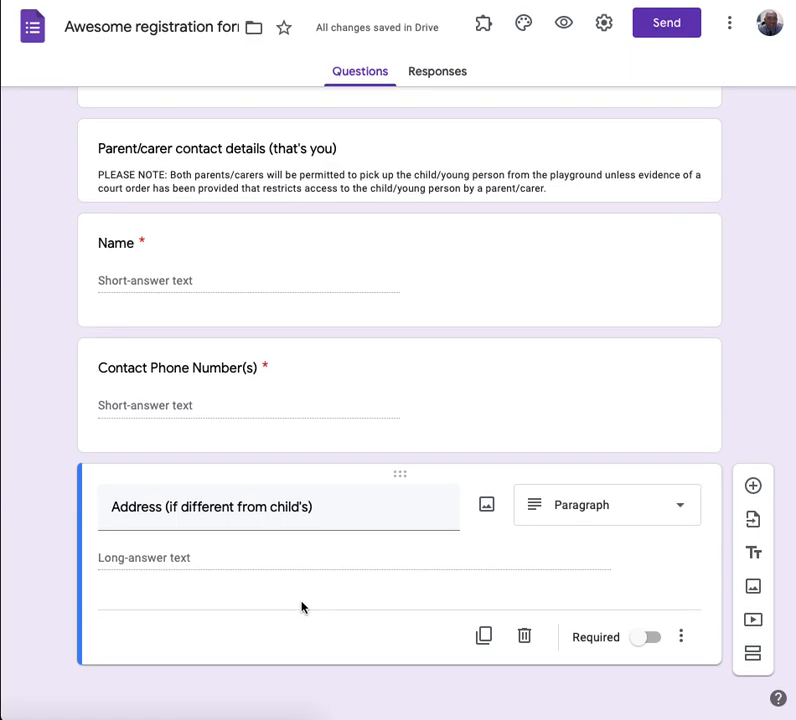
Add an optional short-answer question "Postcode (if different from child's)" below the address question
{"action": "left_click", "coordinate": [755, 495]}
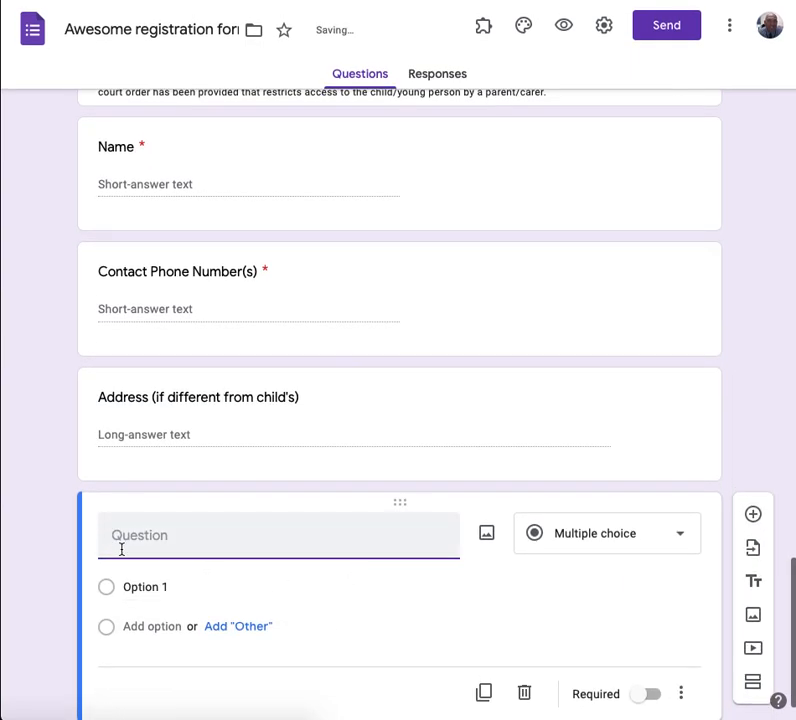
{"action": "left_click", "coordinate": [1, 550]}
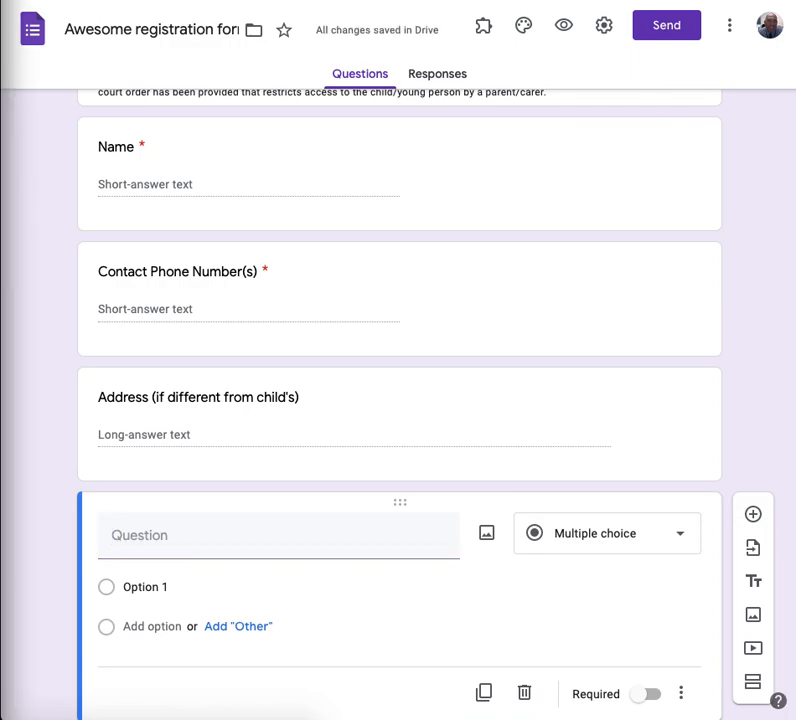
{"action": "left_click", "coordinate": [160, 538]}
{"action": "type", "text": "Postcode (if different from child's)"}
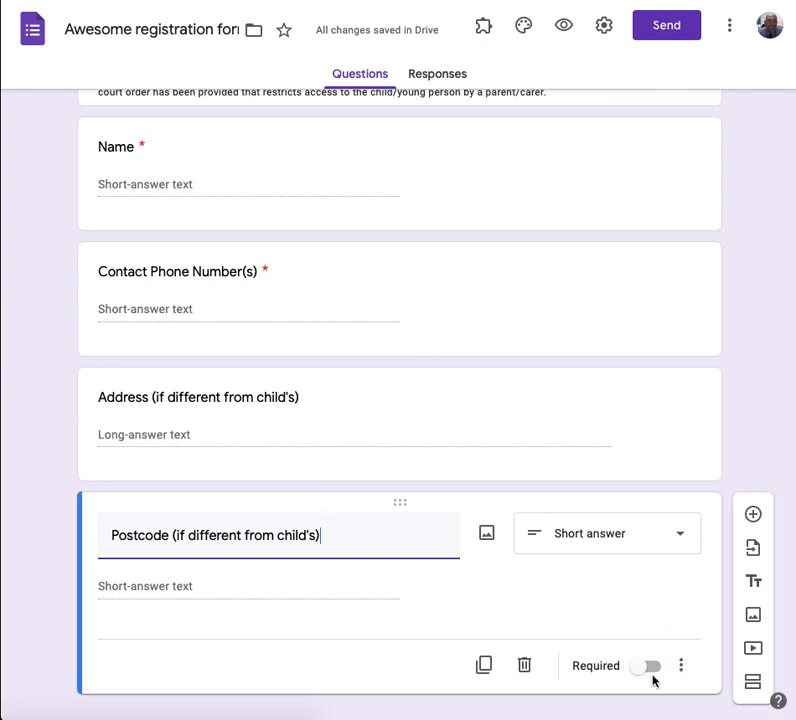
{"action": "scroll", "coordinate": [558, 600], "scroll_direction": "down", "scroll_amount": 1}
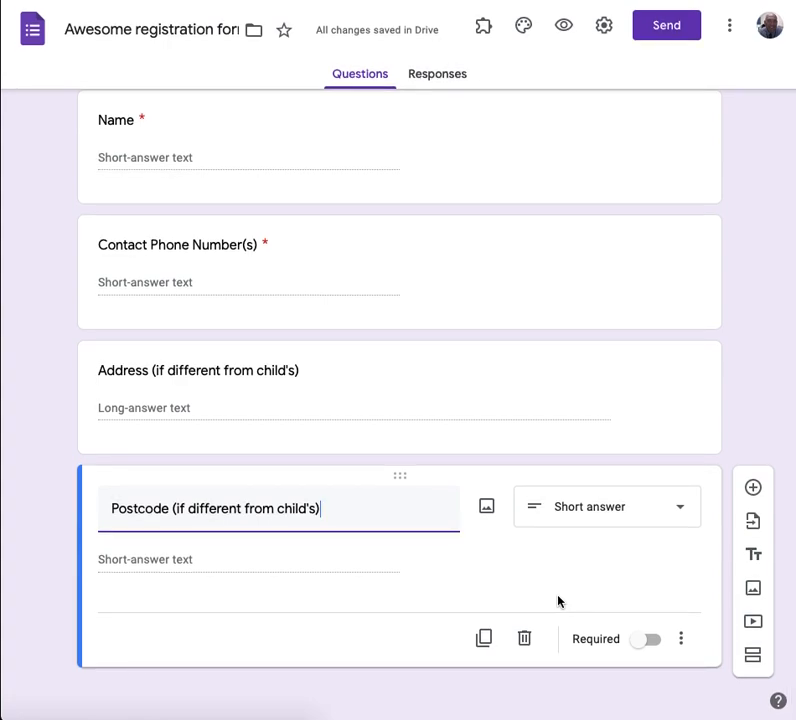